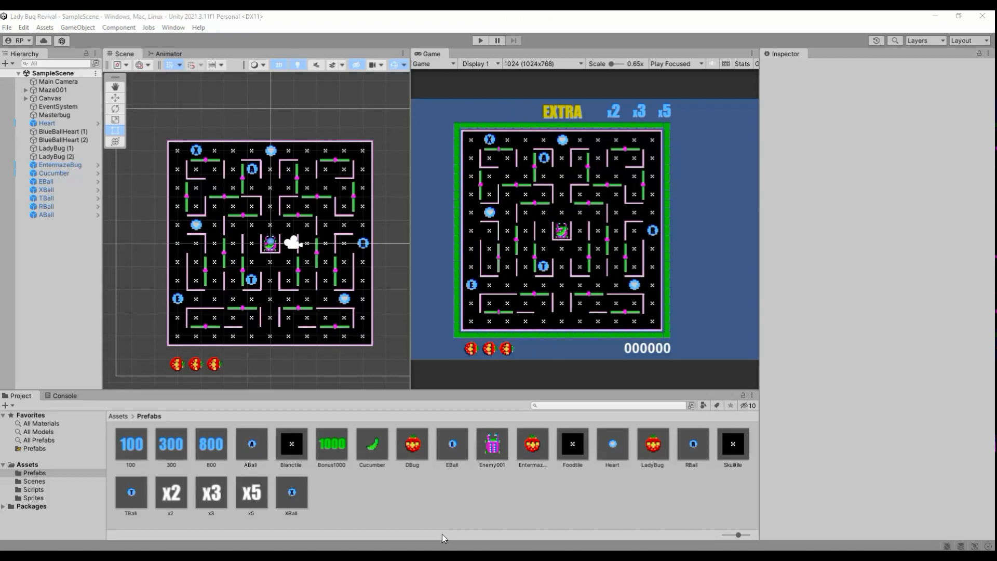
# Start the game and steer the ladybug along the bottom row and up the right edge, eating dots
pyautogui.click(480, 42)
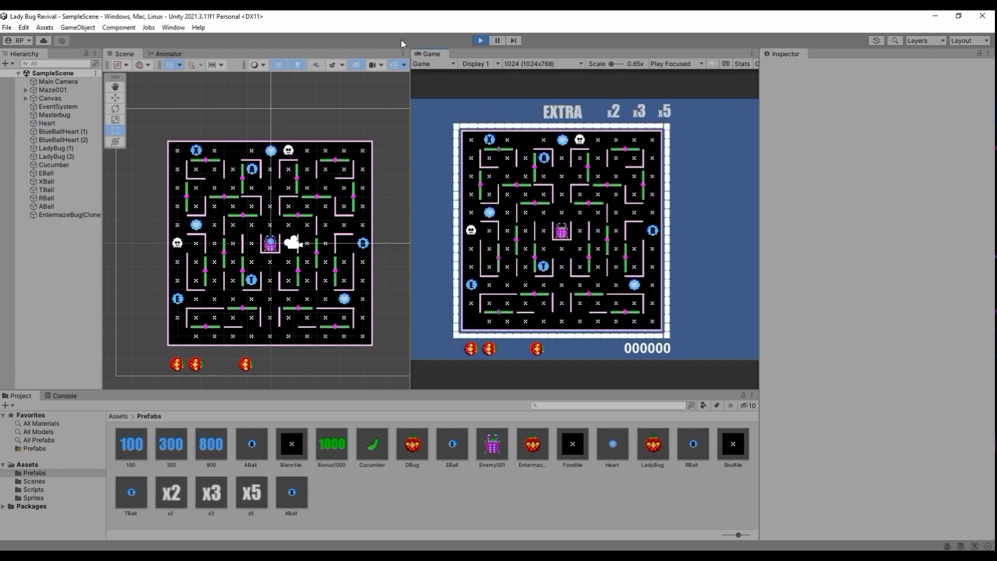
pyautogui.press('Right')
pyautogui.press('Up')
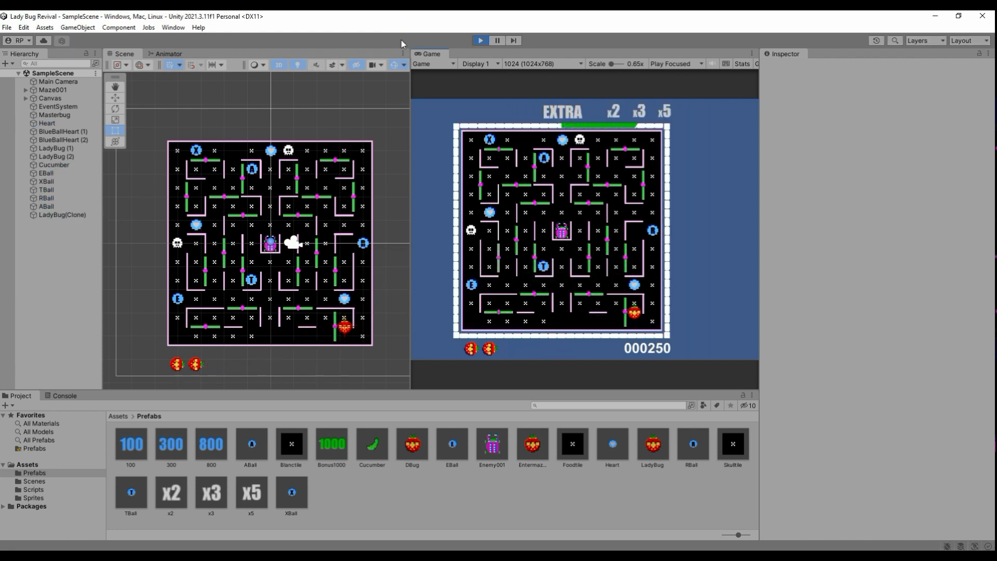
pyautogui.press('Up')
pyautogui.press('Right')
pyautogui.press('Left')
pyautogui.press('Right')
pyautogui.press('Up')
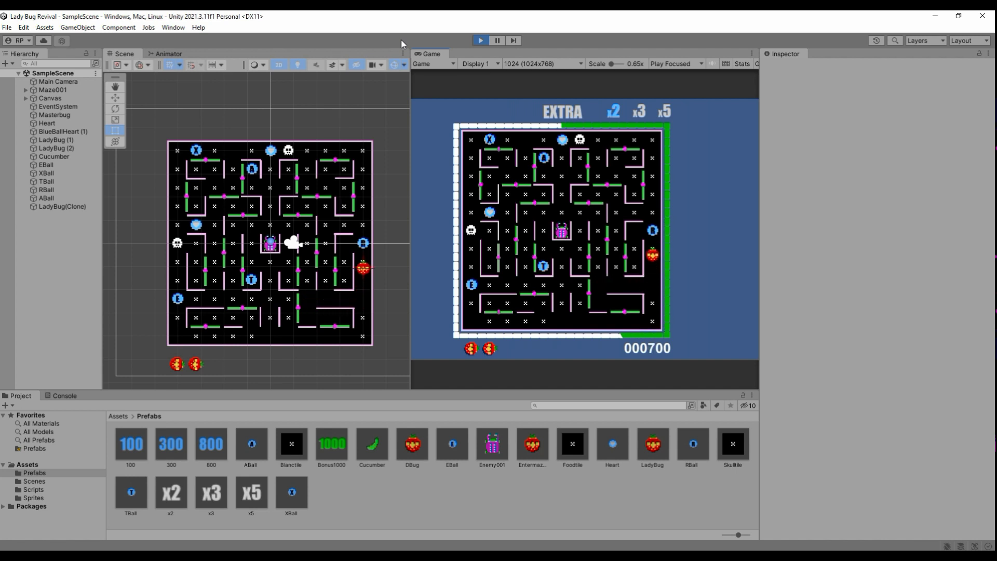
pyautogui.press('Down')
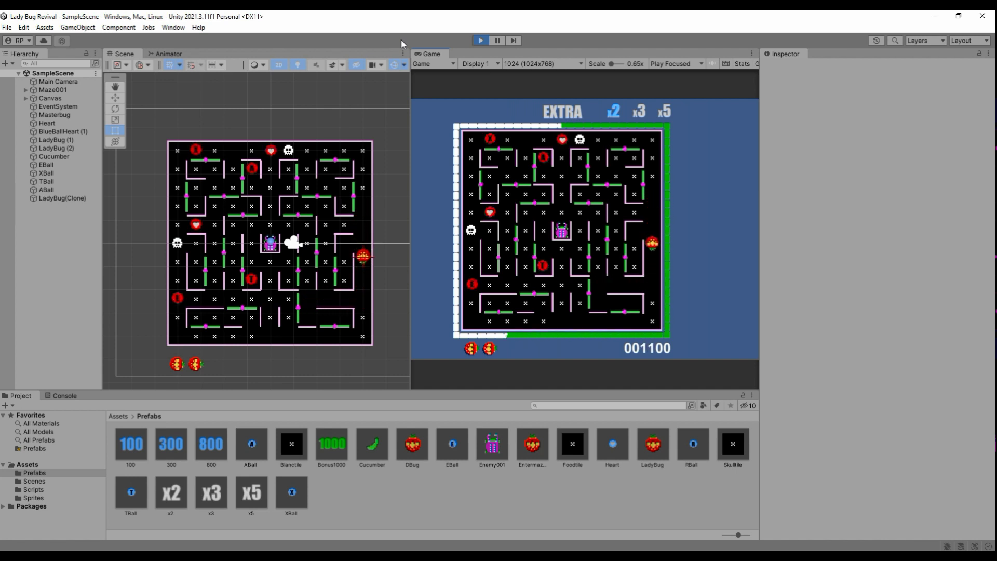
pyautogui.press('Up')
pyautogui.press('Down')
pyautogui.press('Left')
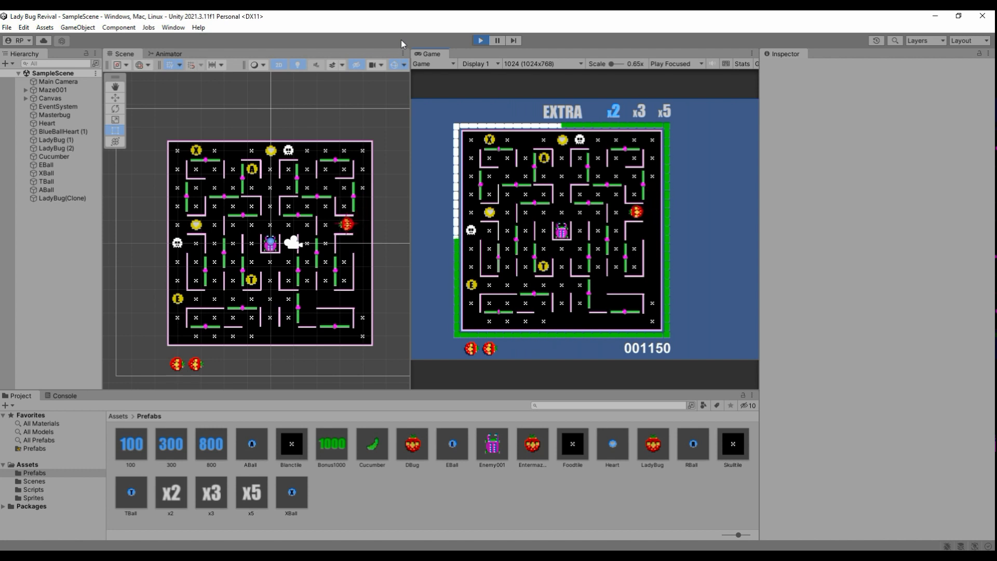
pyautogui.press('Up')
pyautogui.press('Left')
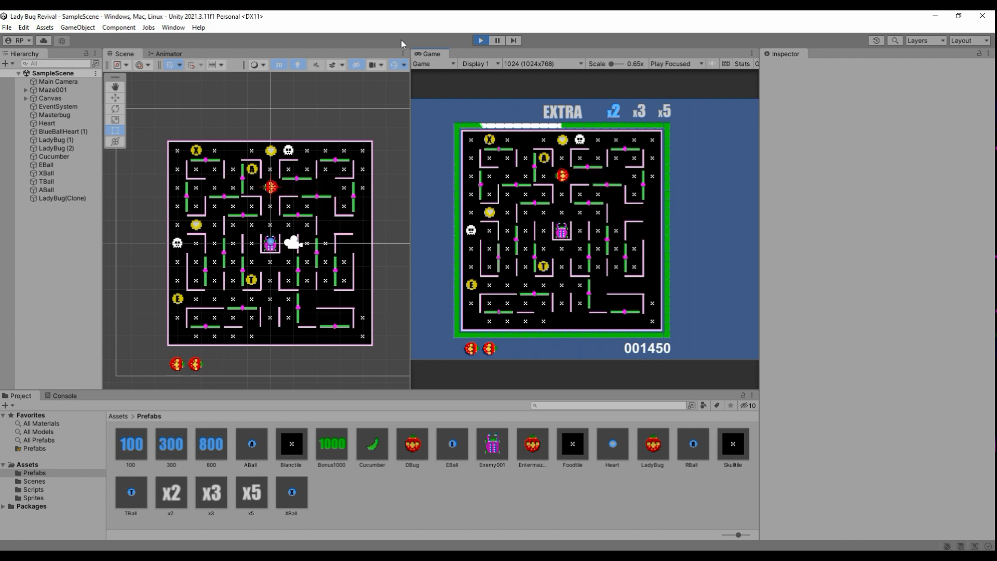
# Collect the EXTRA letter A, then guide the ladybug back up to the top row, reaching 004200
pyautogui.press('Down')
pyautogui.press('Right')
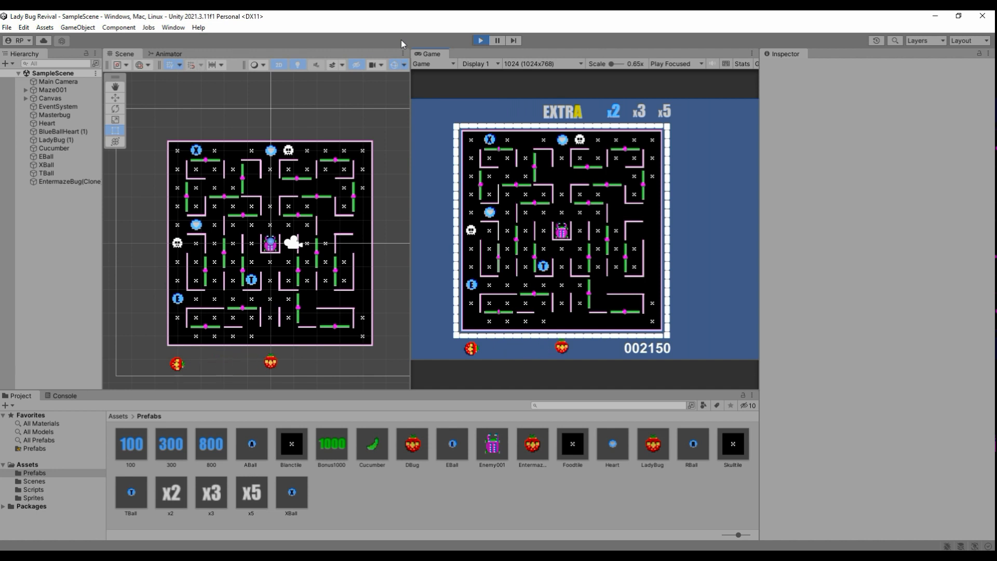
pyautogui.press('Left')
pyautogui.press('Up')
pyautogui.press('Right')
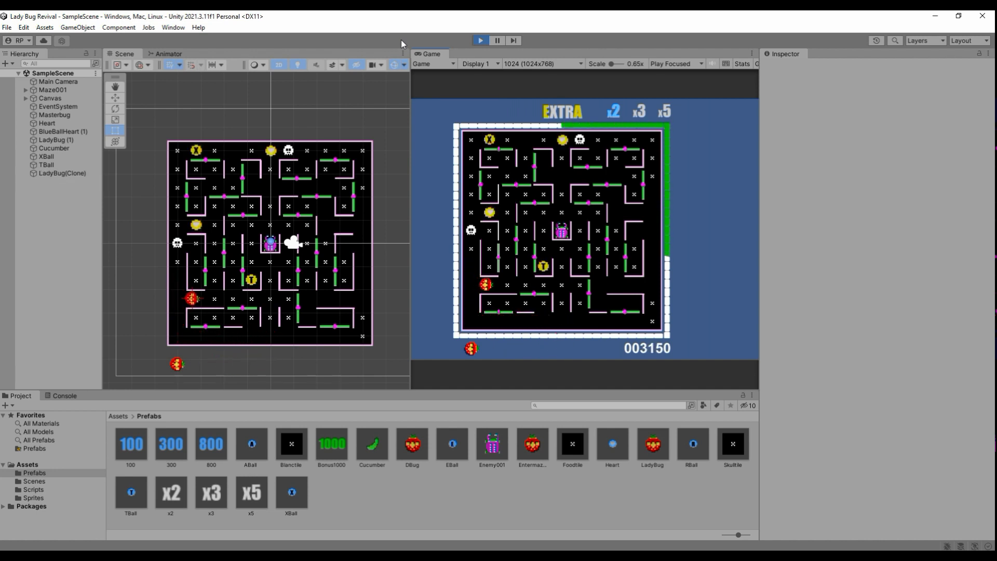
pyautogui.press('Up')
pyautogui.press('Right')
pyautogui.press('Up')
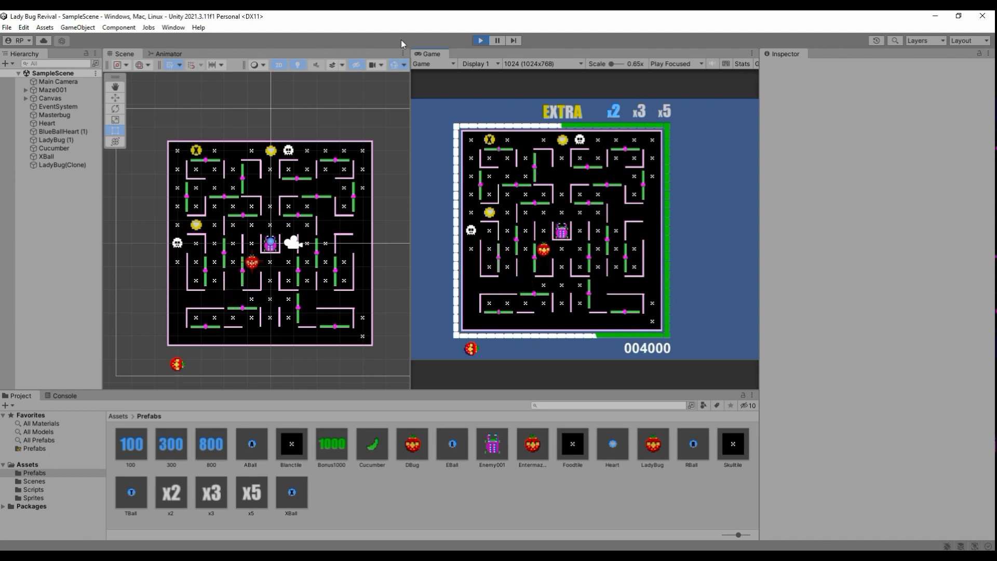
pyautogui.press('Left')
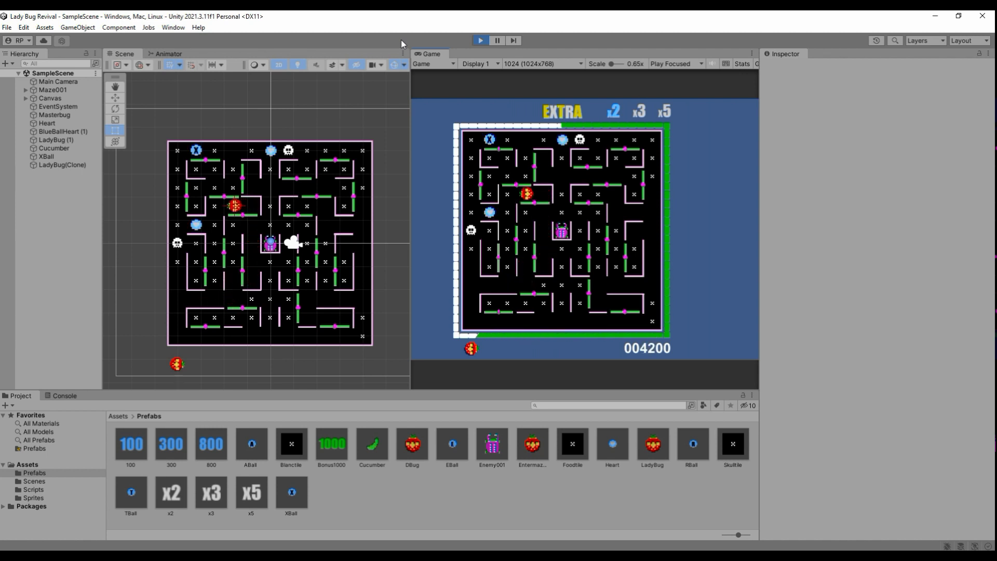
pyautogui.press('Up')
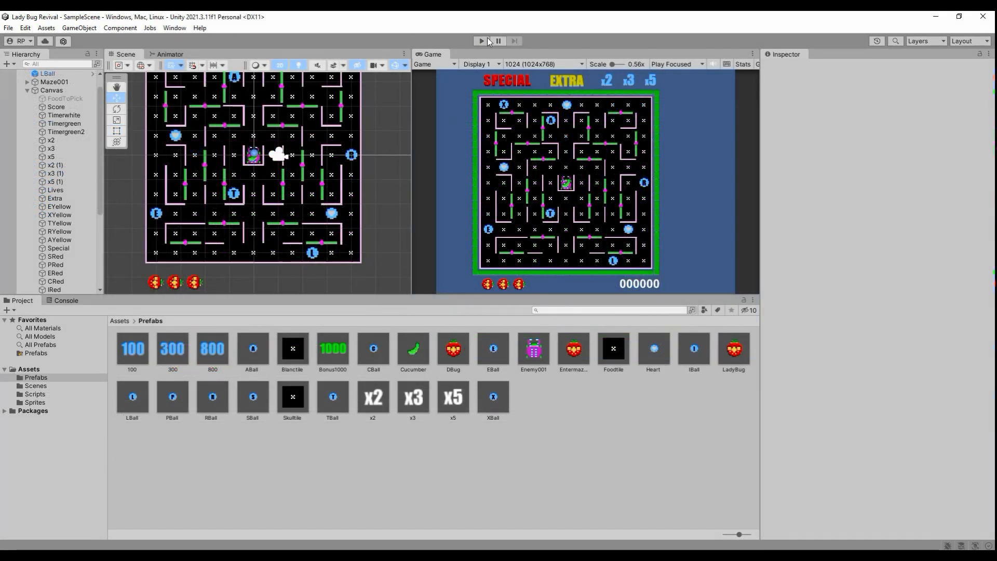
# Run the updated maze that shows the SPECIAL and EXTRA letter rows
pyautogui.click(482, 40)
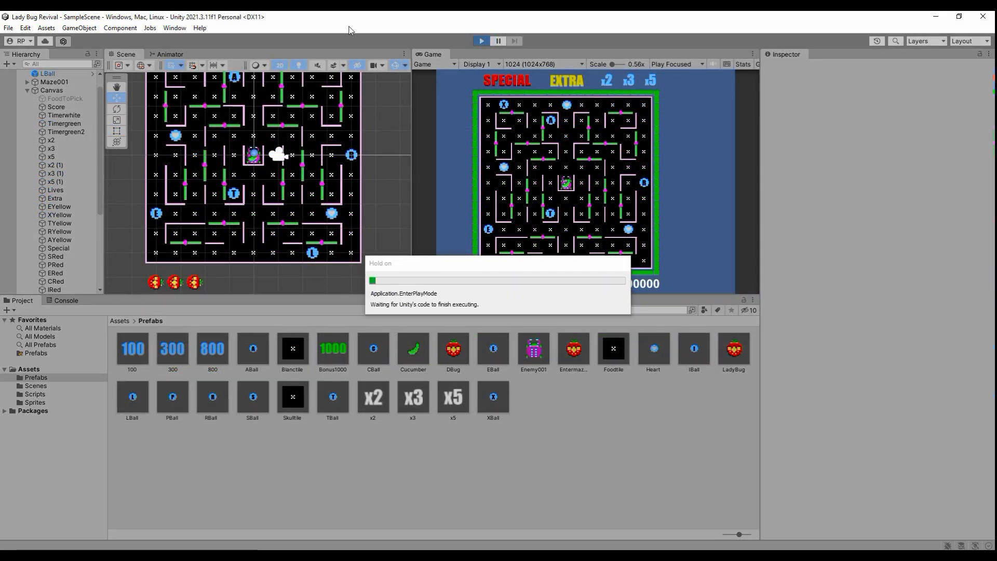
# Steer the ladybug along the bottom row to collect the L ball, then head toward the E letter
pyautogui.press('Right')
pyautogui.press('Left')
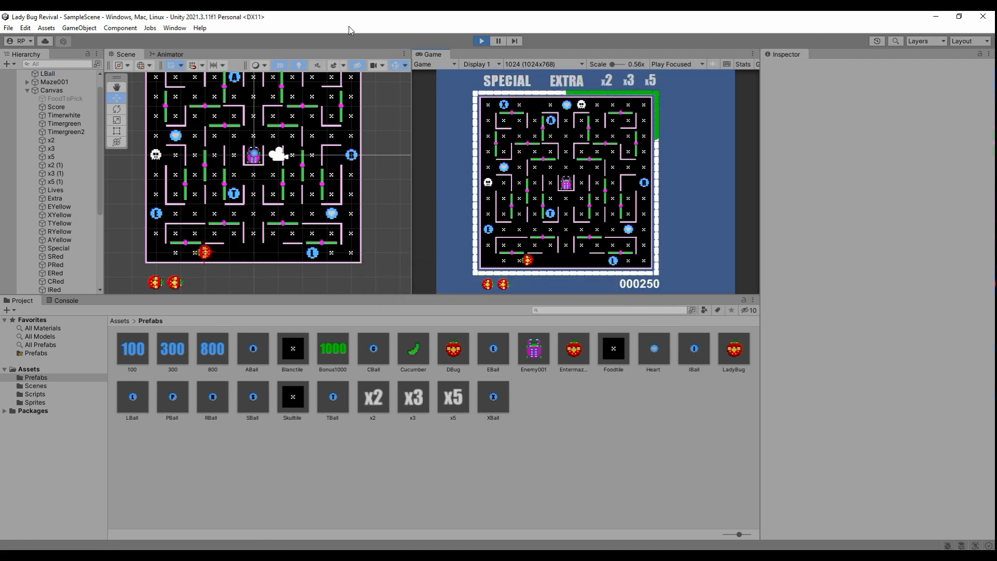
pyautogui.press('Right')
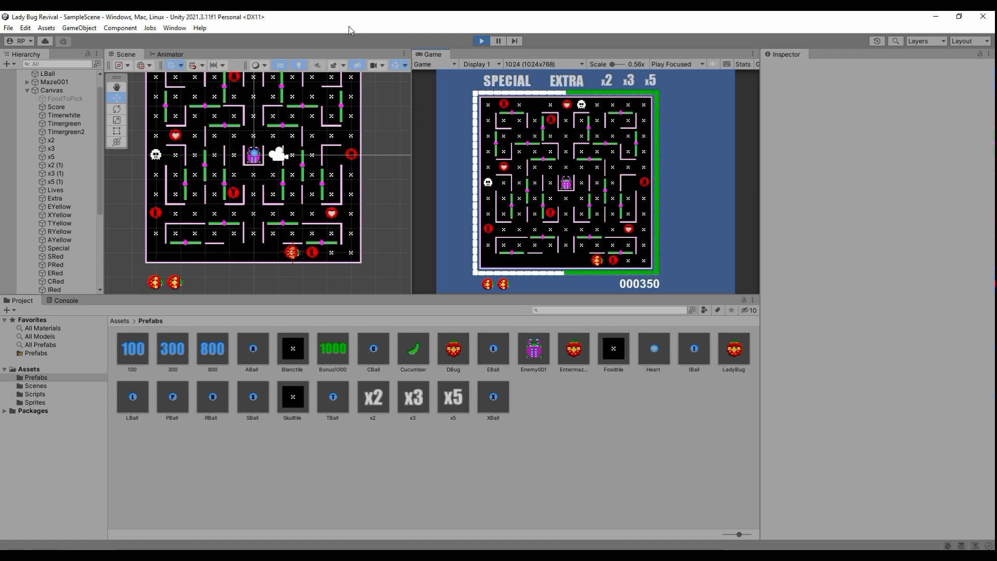
pyautogui.press('Up')
pyautogui.press('Left')
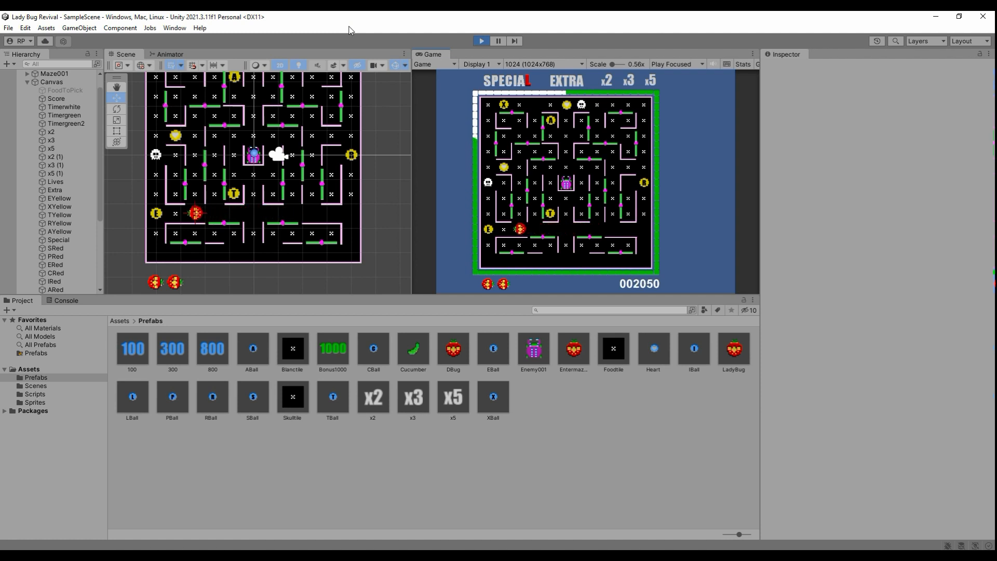
pyautogui.press('Right')
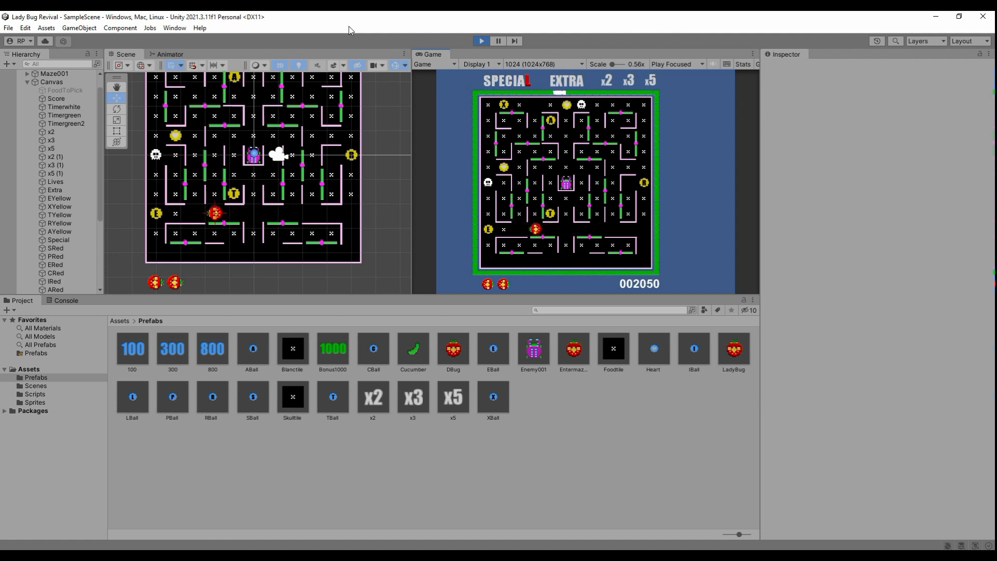
pyautogui.press('Up')
pyautogui.press('Left')
pyautogui.press('Right')
pyautogui.press('Down')
pyautogui.press('Left')
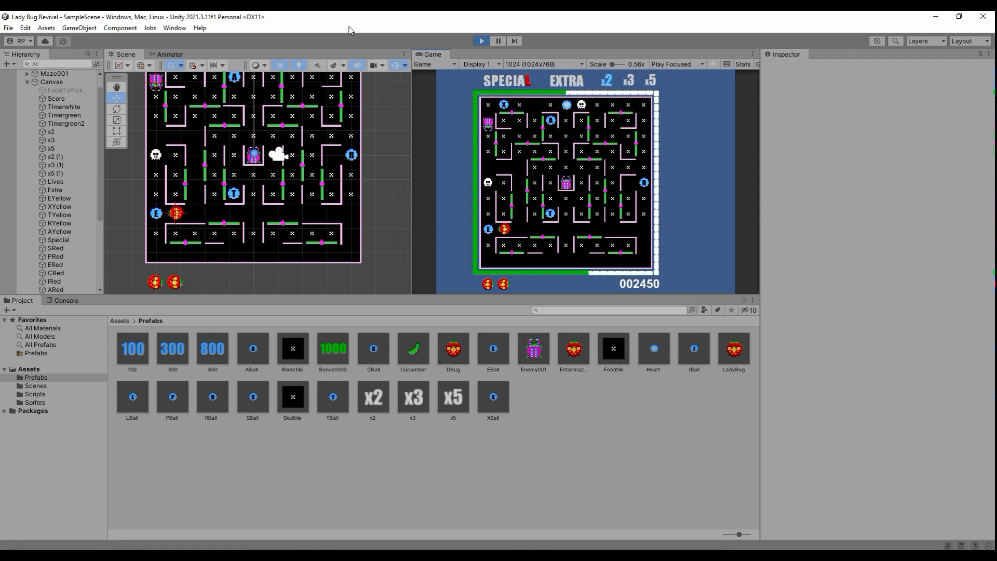
# Guide the ladybug up the right edge to the R letter, then across the T row to the top
pyautogui.press('Right')
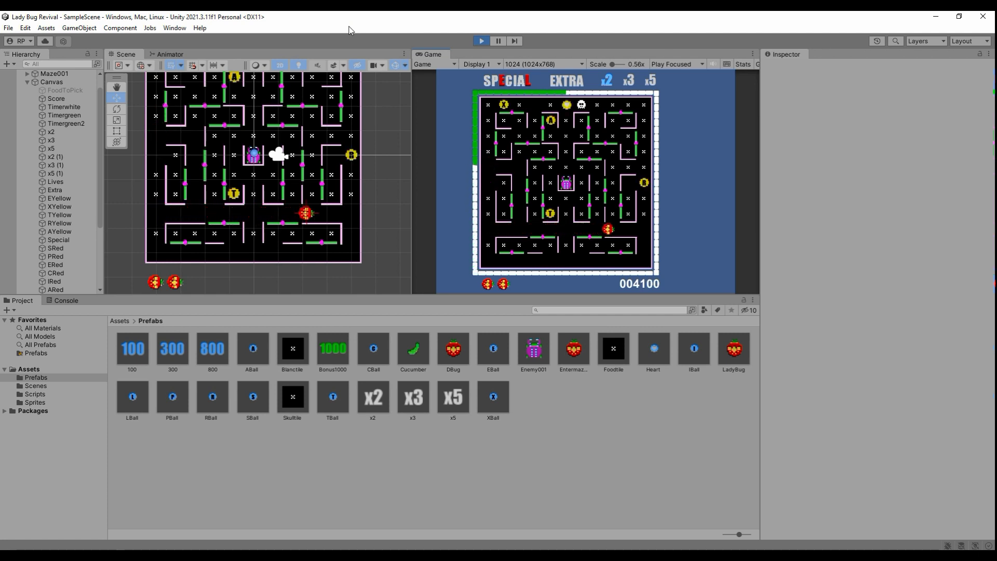
pyautogui.press('Up')
pyautogui.press('Left')
pyautogui.press('Down')
pyautogui.press('Left')
pyautogui.press('Down')
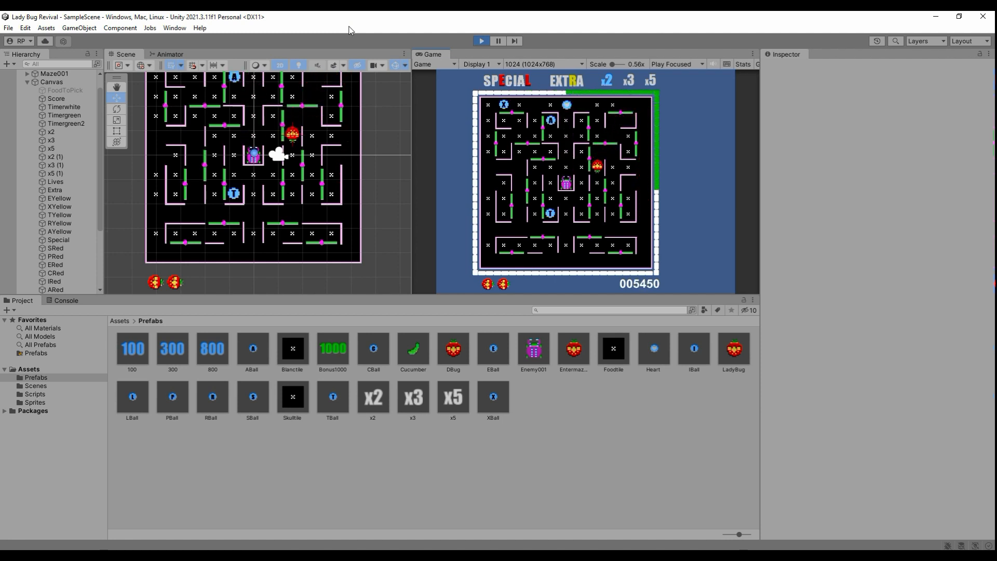
pyautogui.press('Left')
pyautogui.press('Up')
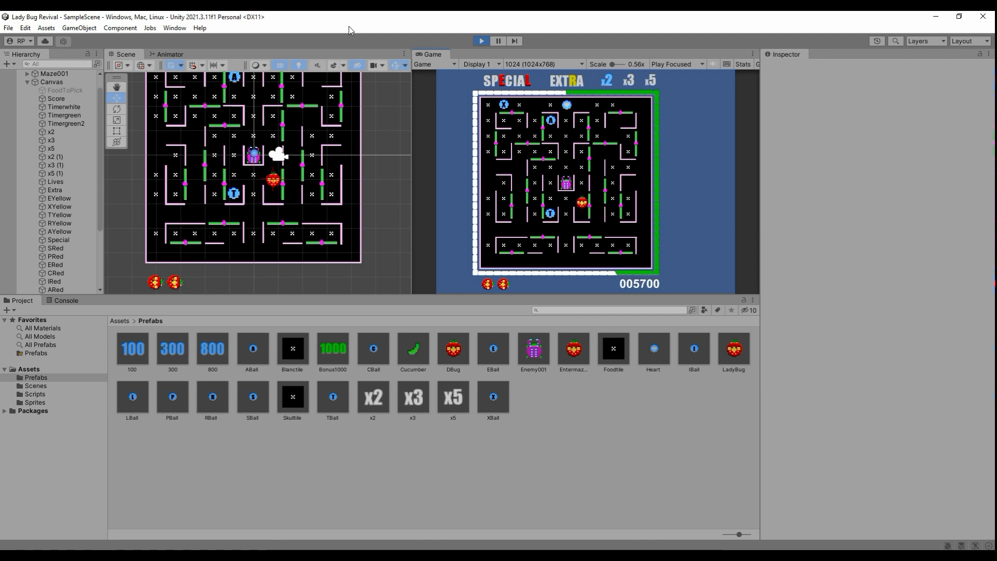
pyautogui.press('Up')
pyautogui.press('Right')
pyautogui.press('Up')
pyautogui.press('Left')
pyautogui.press('Up')
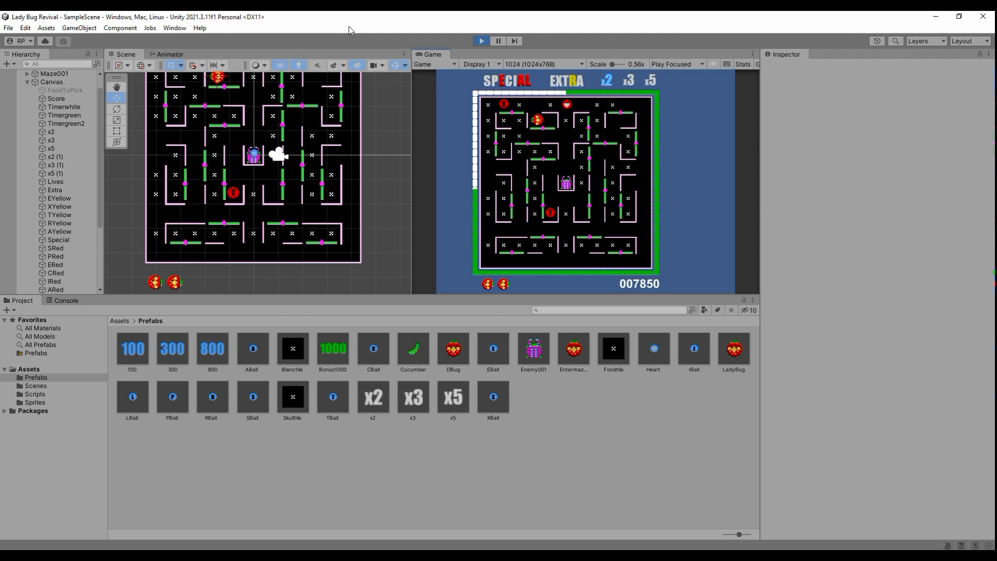
# Sweep the left column and bottom row to reach 009850, then stop play mode
pyautogui.press('Left')
pyautogui.press('Down')
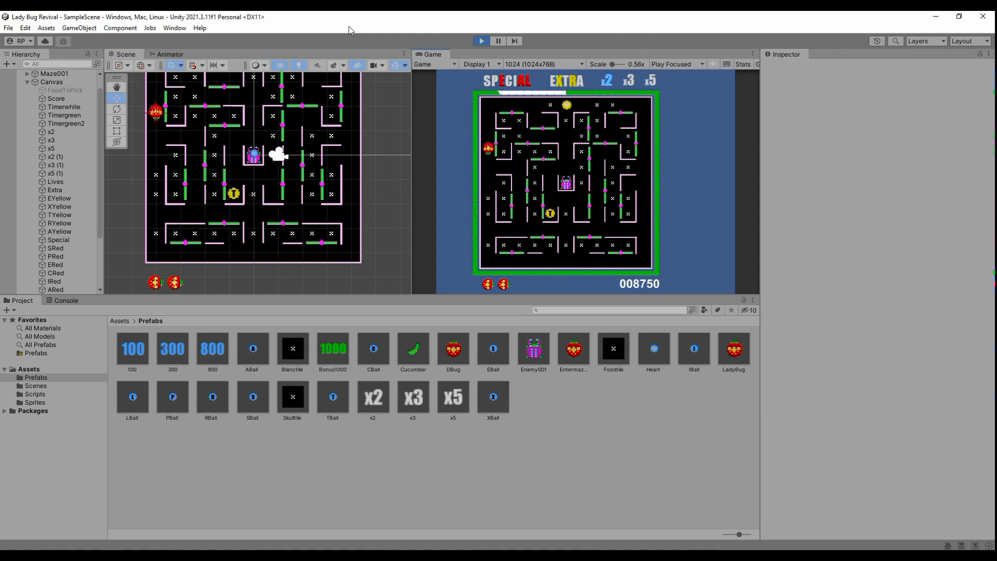
pyautogui.press('Right')
pyautogui.press('Up')
pyautogui.press('Right')
pyautogui.press('Up')
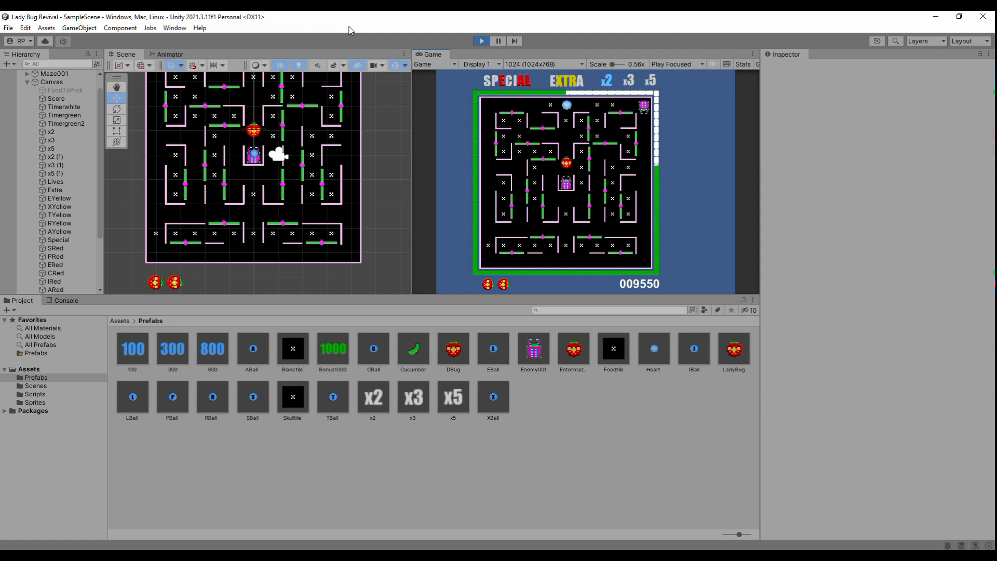
pyautogui.press('Left')
pyautogui.press('Down')
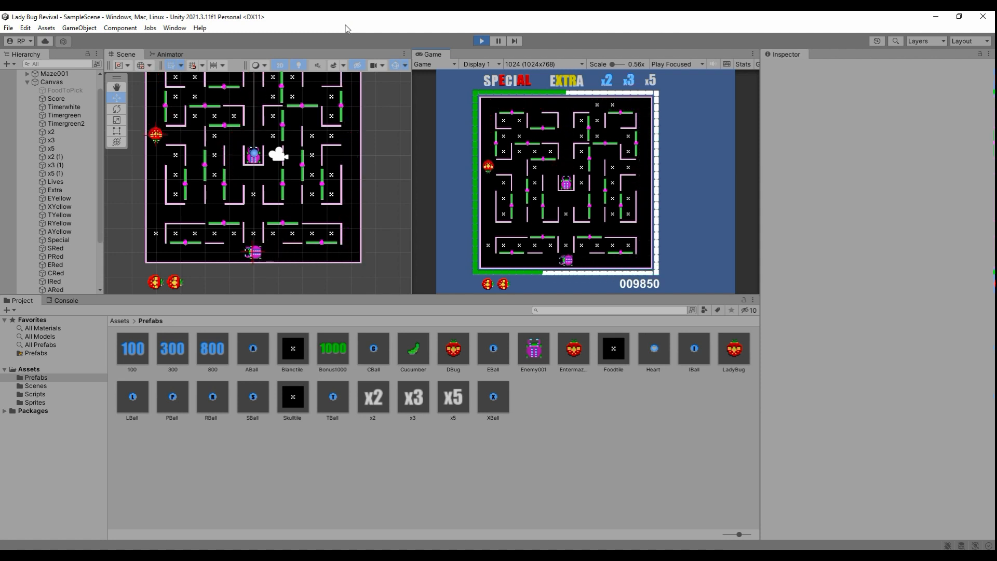
pyautogui.click(483, 41)
# Load the Part001 scene, play it with Ctrl+P, and select the running ladybug clone
pyautogui.click(483, 41)
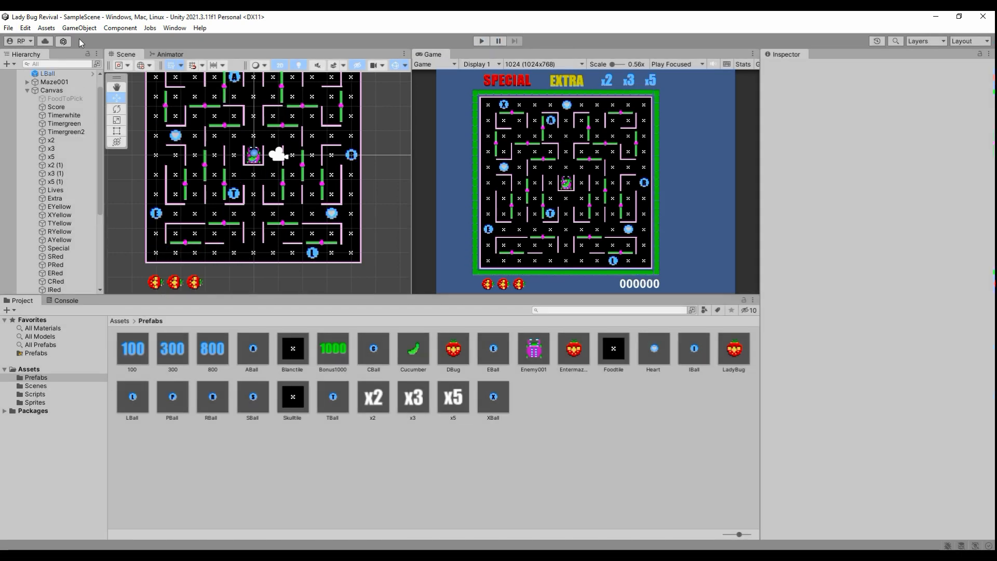
pyautogui.click(8, 28)
pyautogui.click(176, 63)
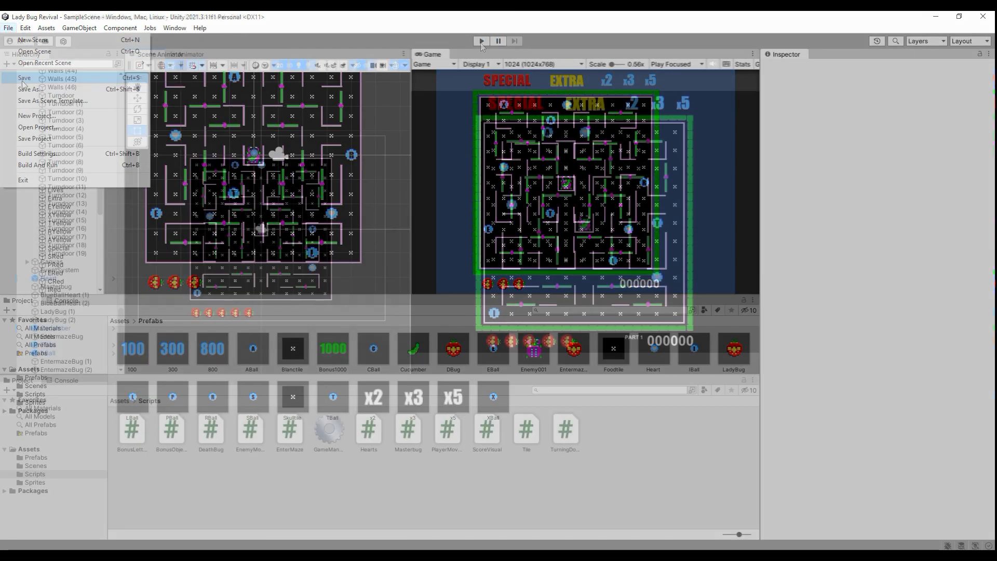
pyautogui.hotkey('ctrl', 'p')
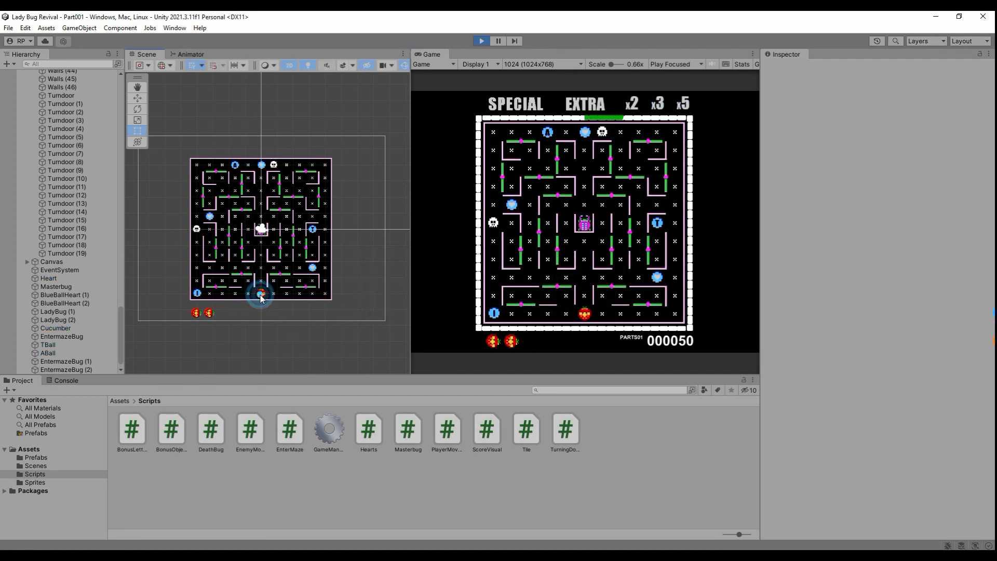
pyautogui.click(261, 295)
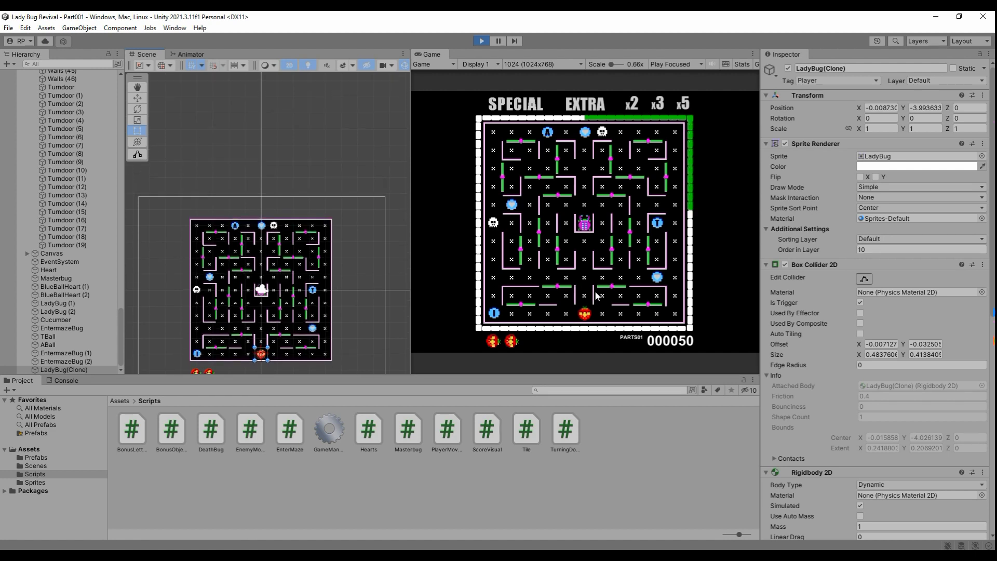
# Focus the Game view and scroll LadyBug(Clone)'s Inspector to Box Collider 2D and Rigidbody 2D
pyautogui.click(585, 270)
pyautogui.scroll(-8, 854, 373)
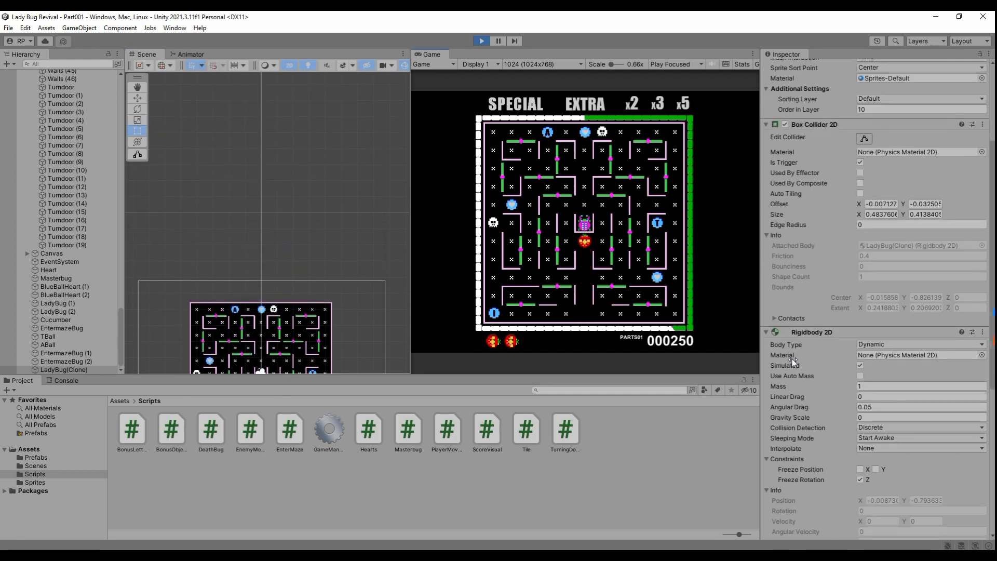
pyautogui.scroll(-7, 854, 373)
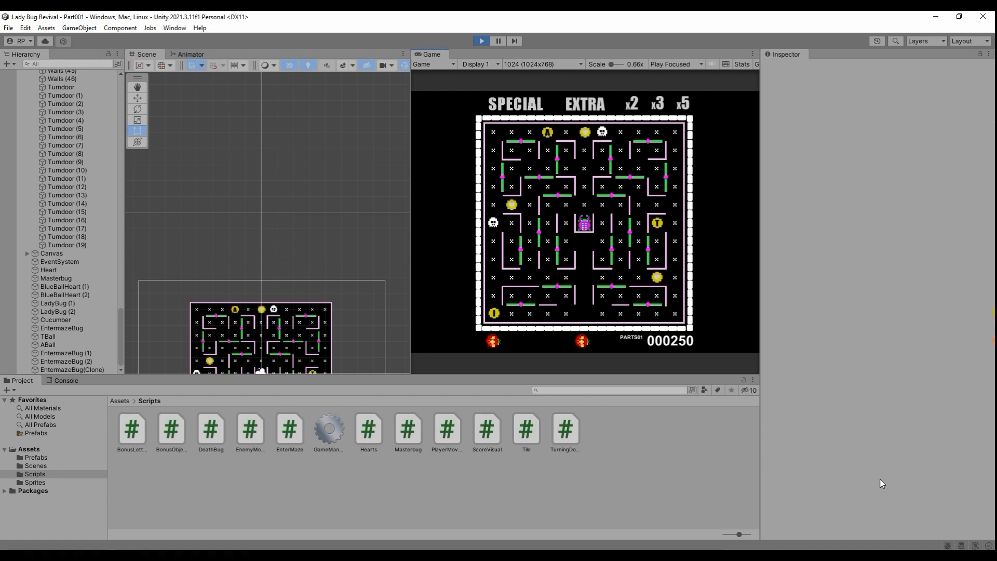
# Steer the ladybug right, then down and left through a turndoor, eating dots
pyautogui.press('Right')
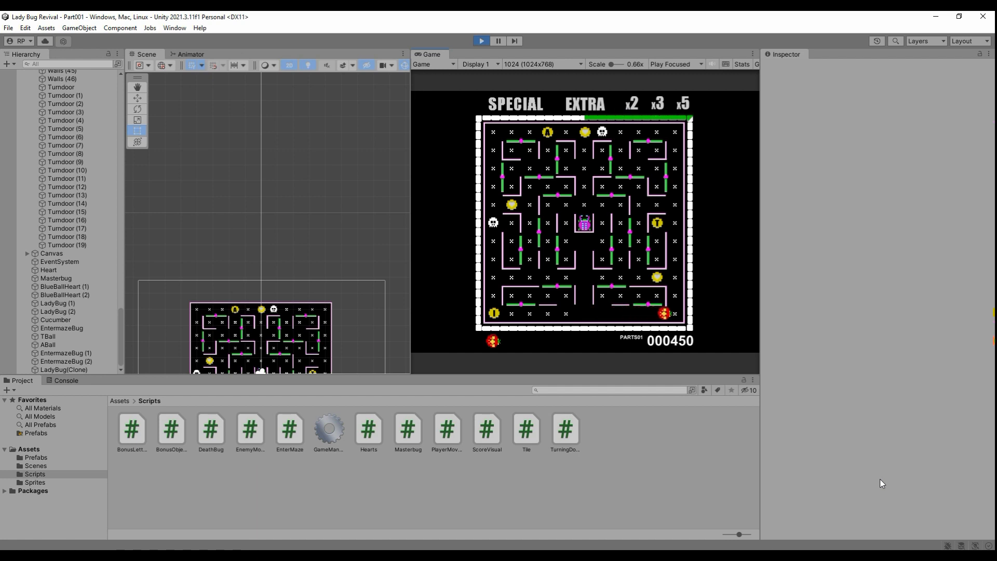
pyautogui.press('Left')
pyautogui.press('Down')
pyautogui.press('Left')
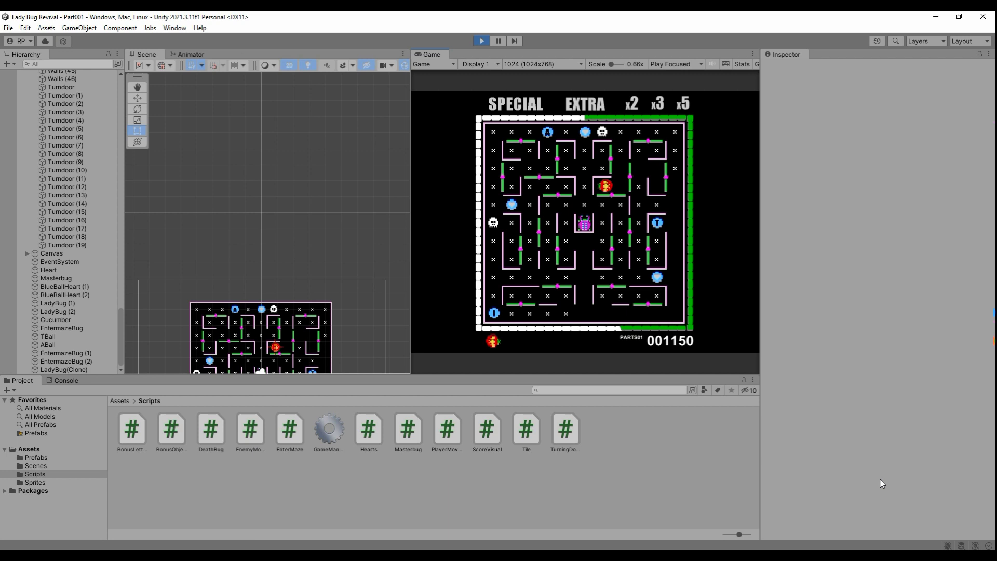
# Inspect the Canvas object's settings, then the ladybug's components
pyautogui.click(274, 352)
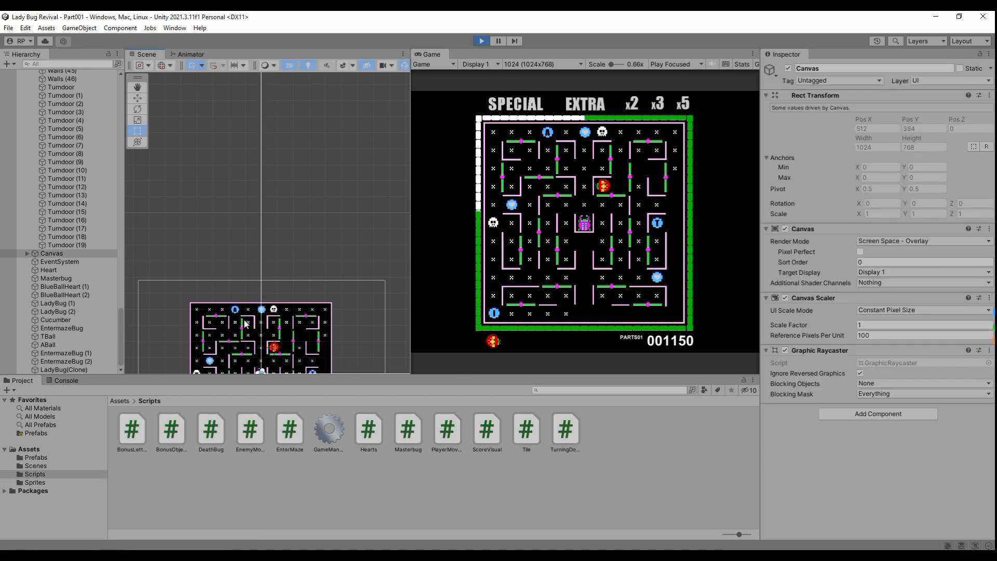
pyautogui.scroll(2, 246, 323)
pyautogui.scroll(2, 246, 323)
pyautogui.click(289, 357)
pyautogui.scroll(-10, 957, 371)
pyautogui.scroll(-3, 935, 395)
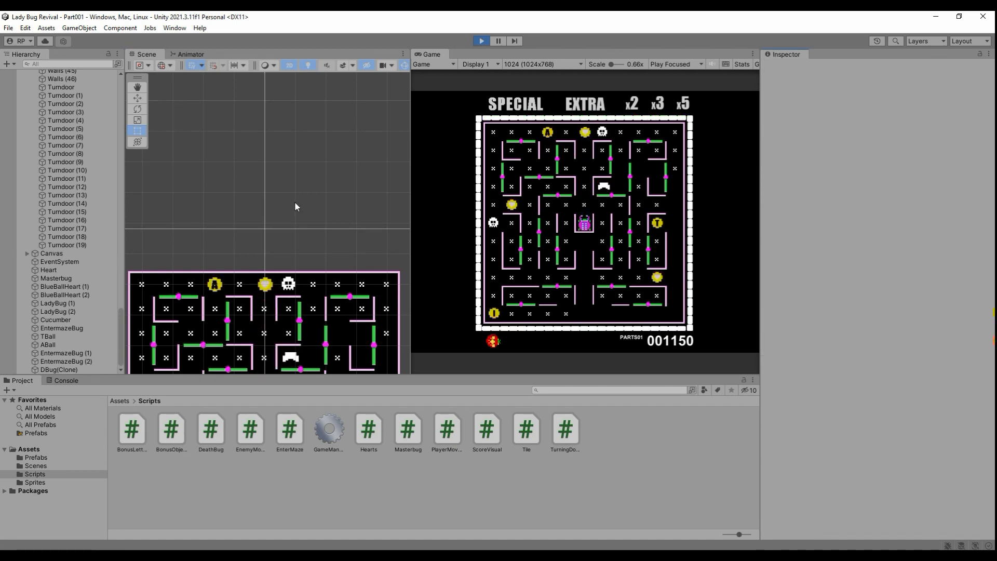
# Restart the game and weave the ladybug through the lower rows to the right gate
pyautogui.click(481, 41)
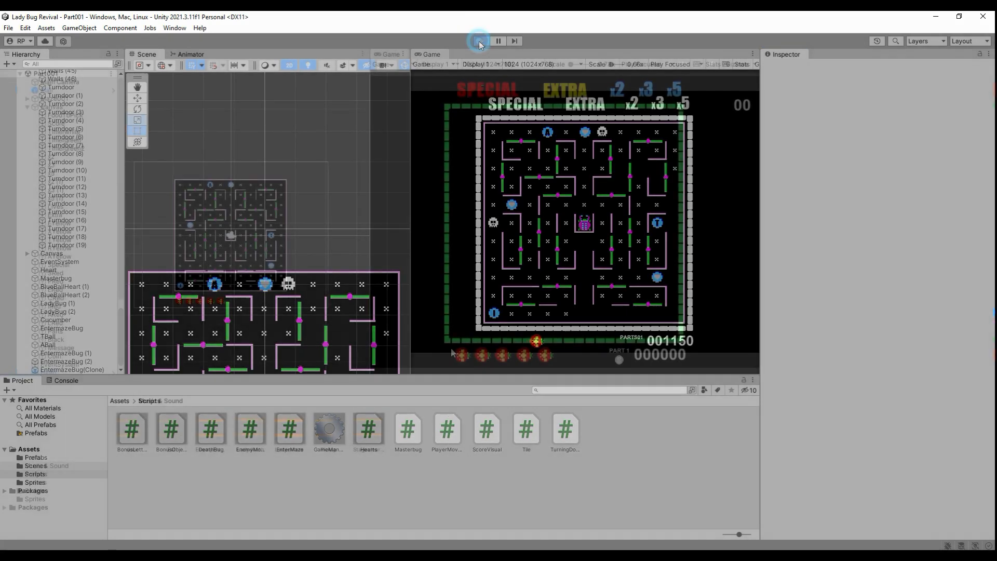
pyautogui.click(480, 41)
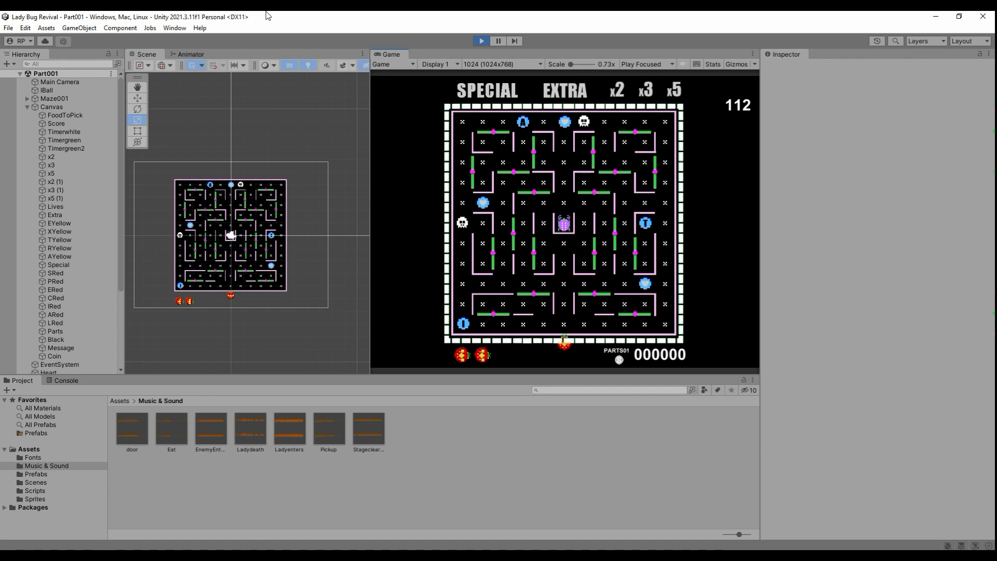
pyautogui.press('Right')
pyautogui.press('Up')
pyautogui.press('Left')
pyautogui.press('Up')
pyautogui.press('Right')
pyautogui.press('Down')
pyautogui.press('Right')
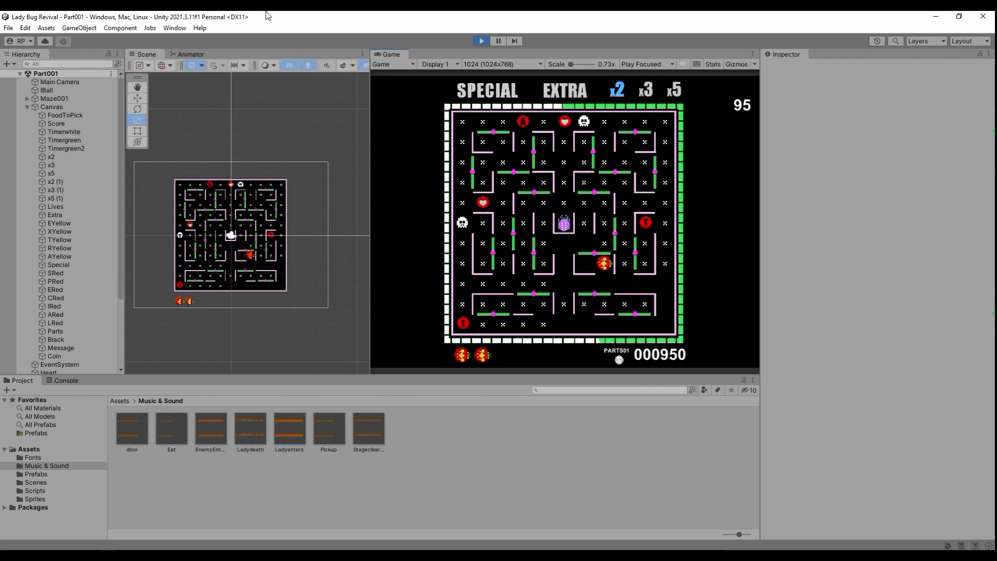
pyautogui.press('Up')
pyautogui.press('Right')
pyautogui.press('Up')
pyautogui.press('Down')
pyautogui.press('Up')
# Take the ladybug to the top-right corner, along the top row and down the right column
pyautogui.press('Right')
pyautogui.press('Up')
pyautogui.press('Left')
pyautogui.press('Down')
pyautogui.press('Right')
pyautogui.press('Up')
pyautogui.press('Left')
pyautogui.press('Down')
pyautogui.press('Up')
pyautogui.press('Down')
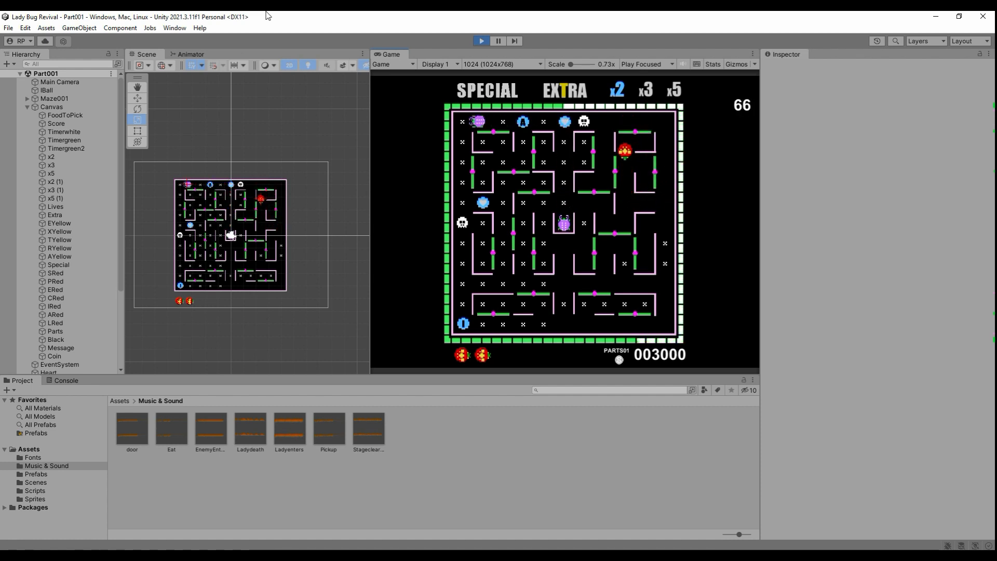
# Run the ladybug through the gate to the left edge, lighting x2 and x3 at 004050
pyautogui.press('Right')
pyautogui.press('Up')
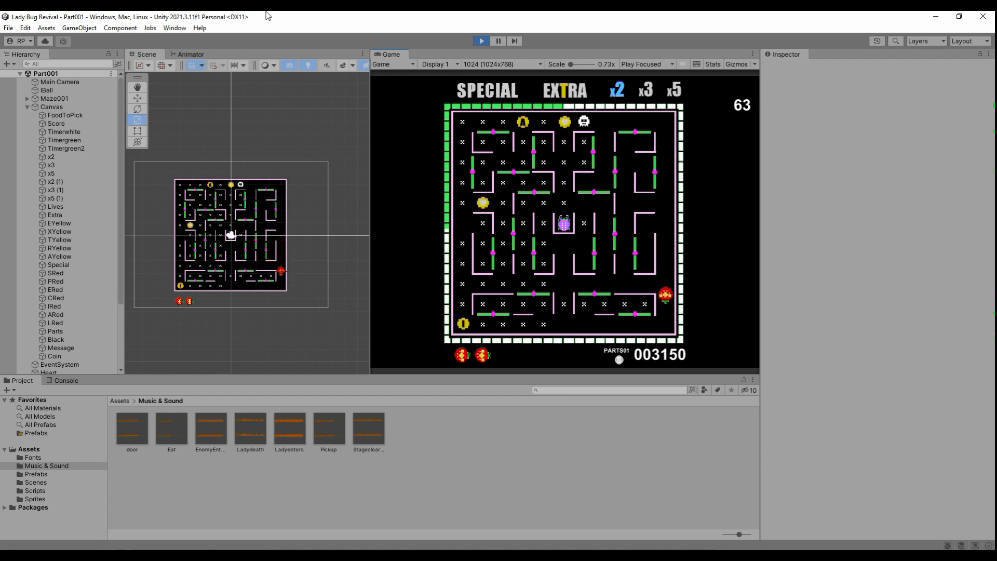
pyautogui.press('Left')
pyautogui.press('Up')
pyautogui.press('Left')
pyautogui.press('Left')
pyautogui.press('Up')
pyautogui.press('Right')
pyautogui.press('Down')
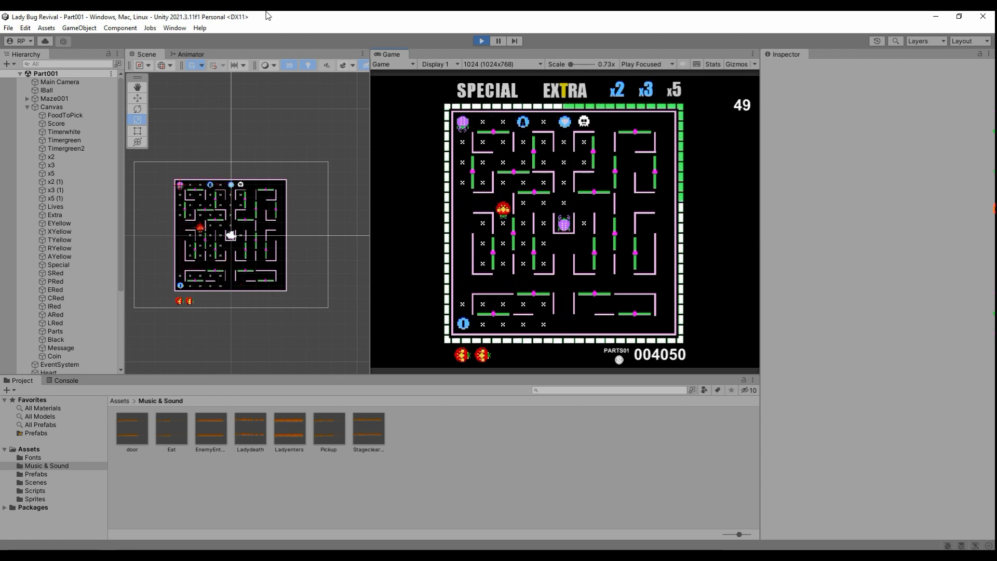
# Eat the dots along the bottom corridor, then turn the ladybug up the left corridor
pyautogui.press('Down')
pyautogui.press('Left')
pyautogui.press('Right')
pyautogui.press('Left')
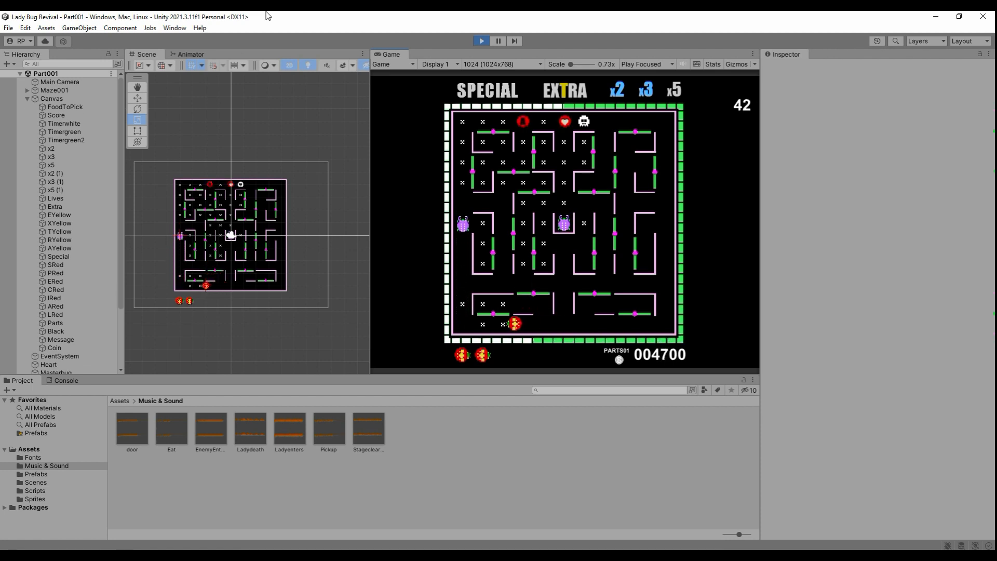
pyautogui.press('Up')
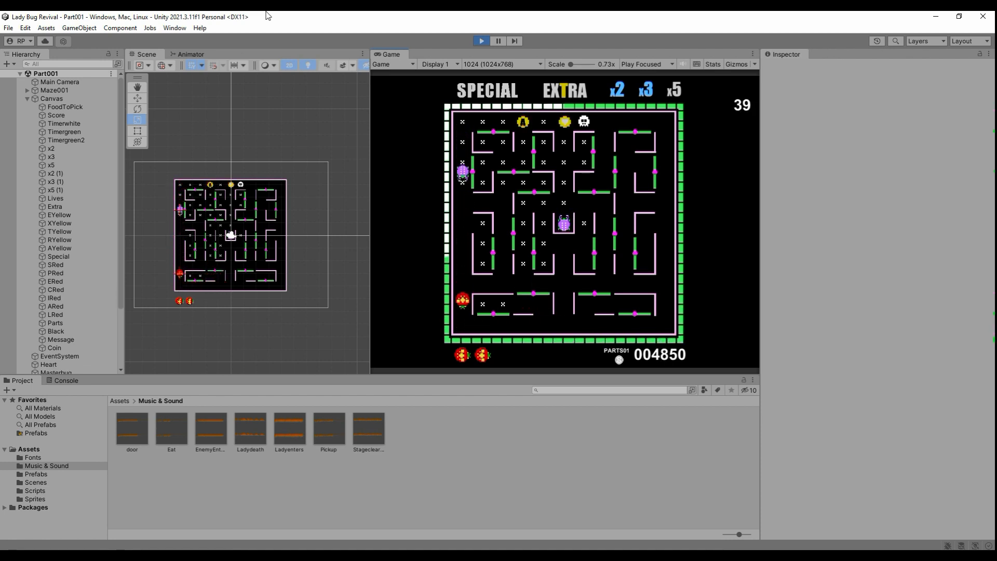
# Steer the ladybug up toward the maze centre and circle the centre-left gate
pyautogui.press('Up')
pyautogui.press('Right')
pyautogui.press('Up')
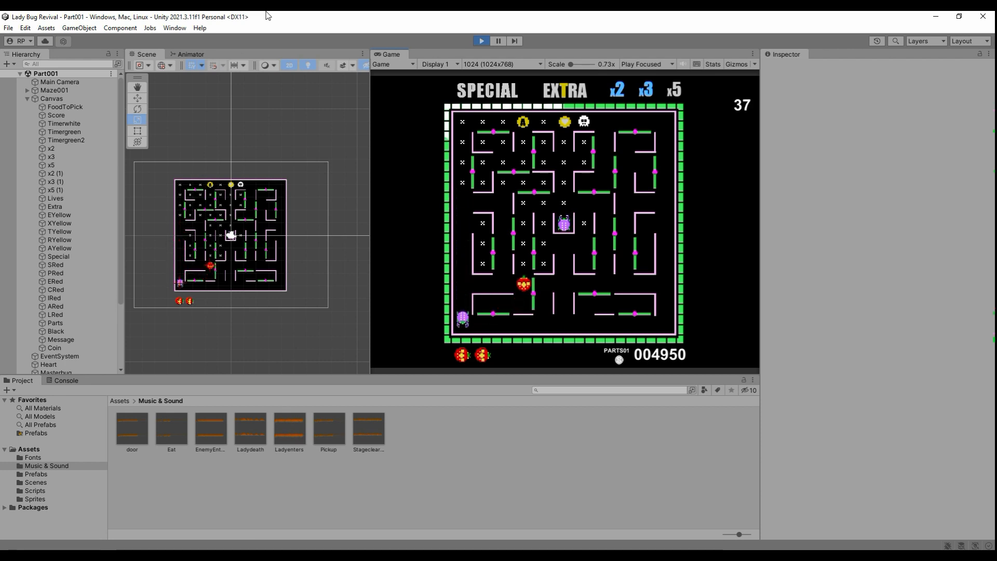
pyautogui.press('Right')
pyautogui.press('Down')
pyautogui.press('Left')
pyautogui.press('Up')
# Sweep the ladybug through the upper-left corridor and area, clearing its dots
pyautogui.press('Left')
pyautogui.press('Up')
pyautogui.press('Left')
pyautogui.press('Down')
pyautogui.press('Left')
pyautogui.press('Up')
pyautogui.press('Right')
# Run the ladybug along the top row and grab the coin on the right
pyautogui.press('Left')
pyautogui.press('Up')
pyautogui.press('Left')
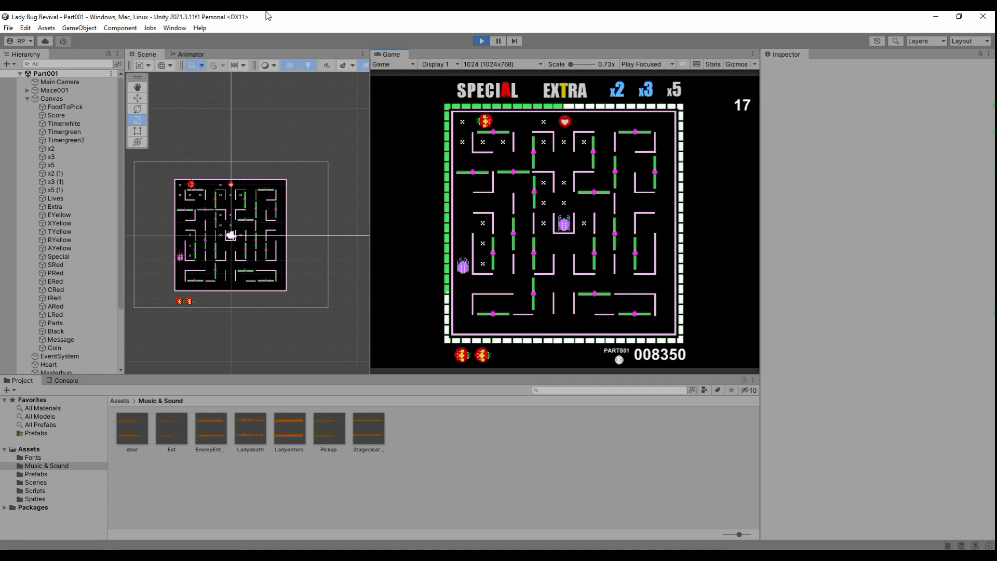
pyautogui.press('Down')
pyautogui.press('Up')
pyautogui.press('Right')
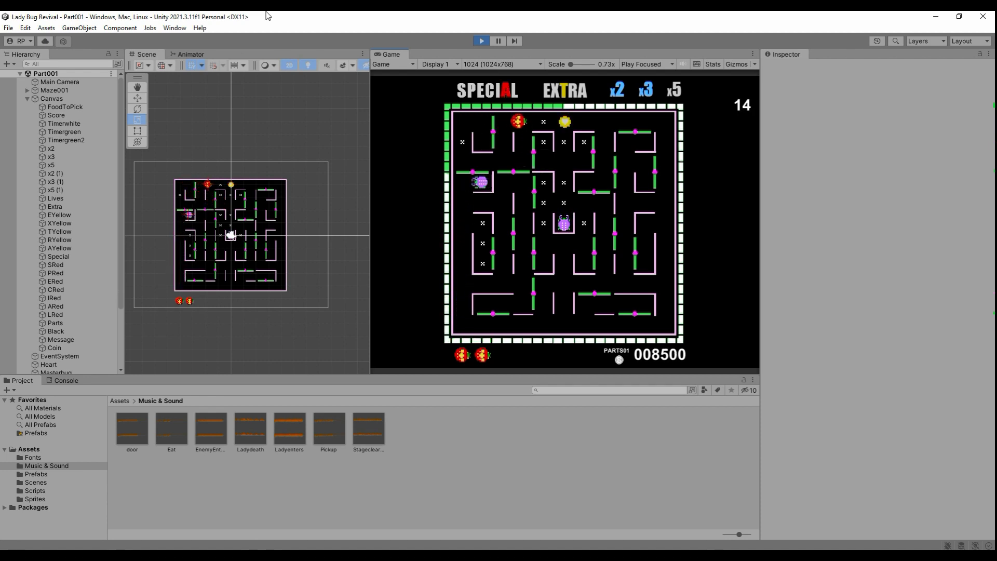
# Weave back along the top corridor and drop the ladybug down into the maze
pyautogui.press('Down')
pyautogui.press('Left')
pyautogui.press('Up')
pyautogui.press('Left')
pyautogui.press('Left')
pyautogui.press('Down')
pyautogui.press('Right')
pyautogui.press('Up')
pyautogui.press('Down')
# Wander the ladybug through the maze centre eating the remaining dots
pyautogui.press('Down')
pyautogui.press('Left')
pyautogui.press('Up')
pyautogui.press('Left')
pyautogui.press('Right')
pyautogui.press('Down')
pyautogui.press('Down')
# Guide the ladybug up the left corridor, then reverse down and turn right
pyautogui.press('Left')
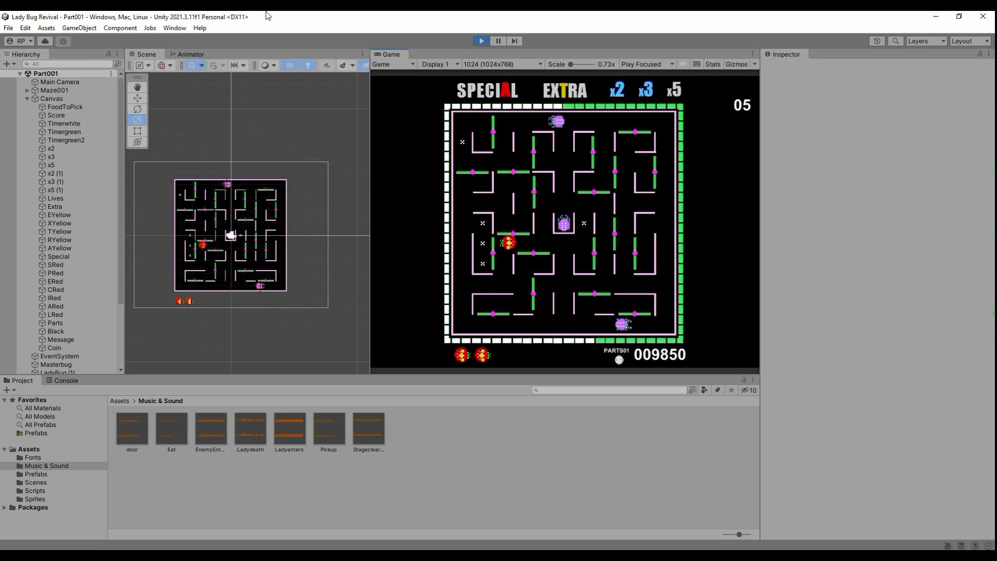
pyautogui.press('Down')
pyautogui.press('Up')
pyautogui.press('Left')
pyautogui.press('Up')
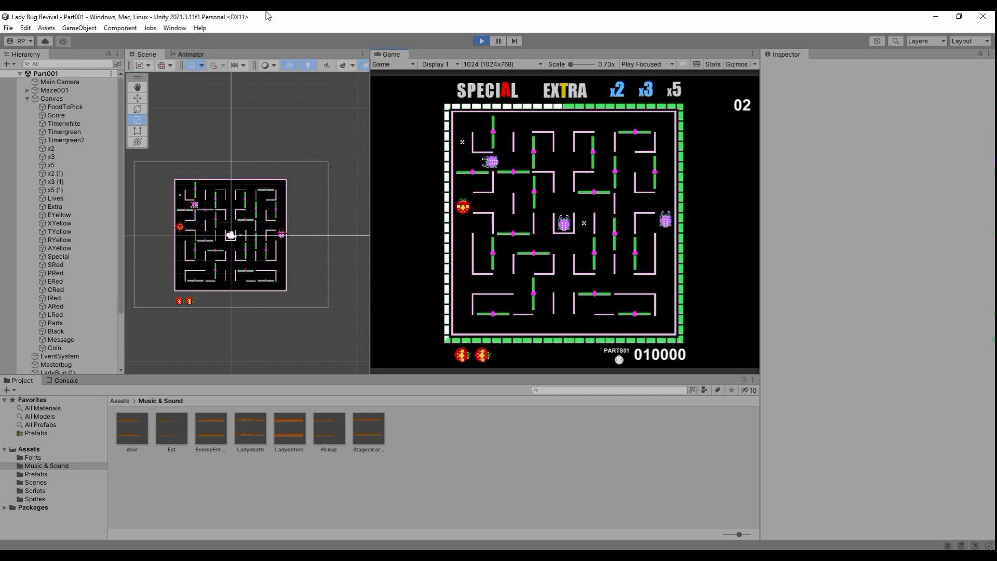
pyautogui.press('Up')
pyautogui.press('Down')
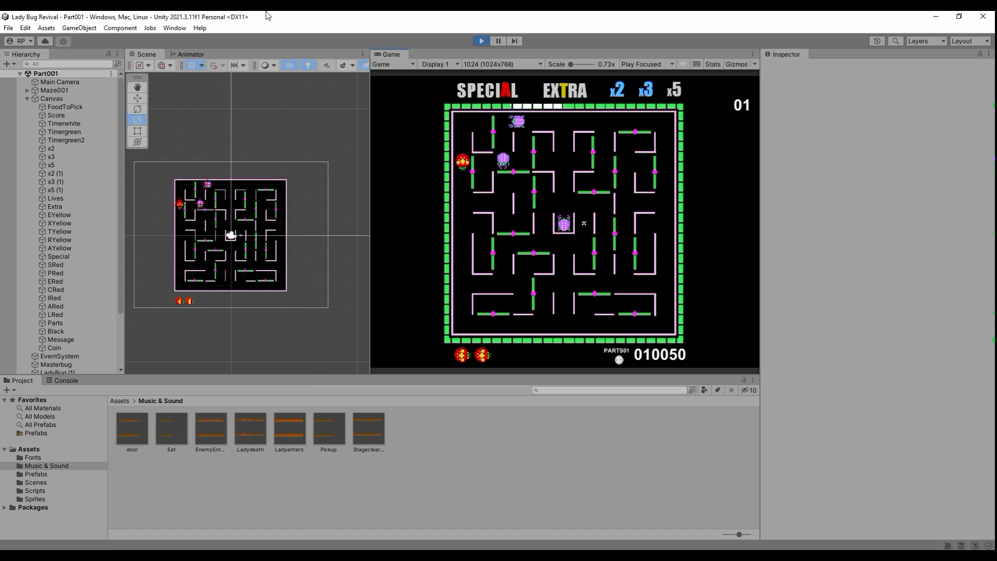
pyautogui.press('Right')
pyautogui.press('Right')
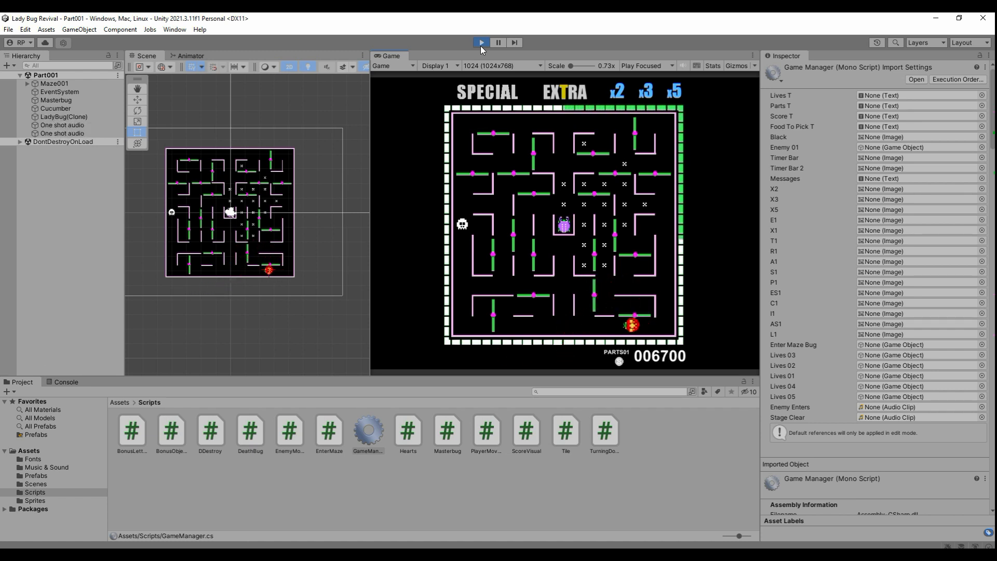
# Collect the last dots via the right-side corridor so Part002 loads at score 007900
pyautogui.press('Left')
pyautogui.press('Down')
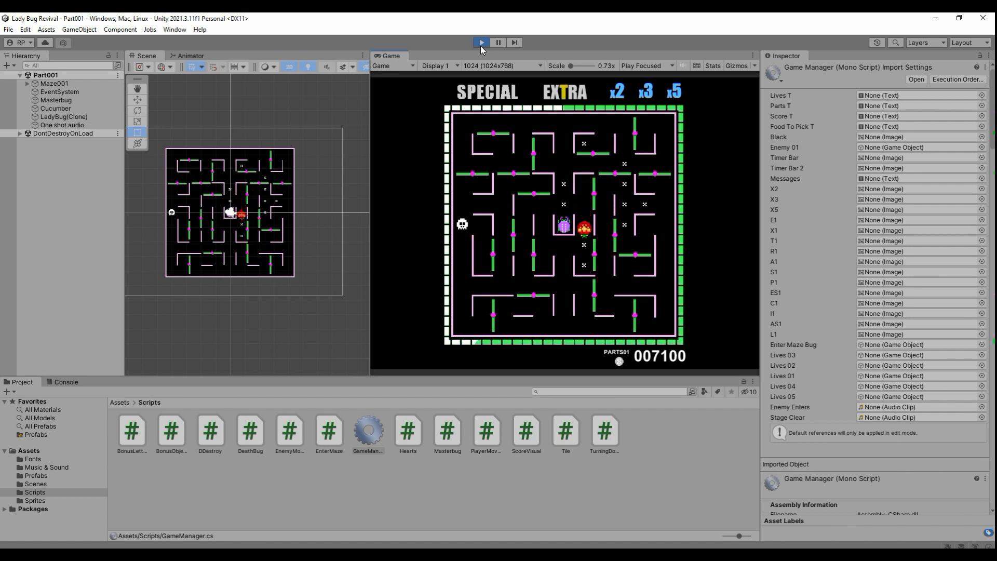
pyautogui.press('Up')
pyautogui.press('Right')
pyautogui.press('Left')
pyautogui.press('Up')
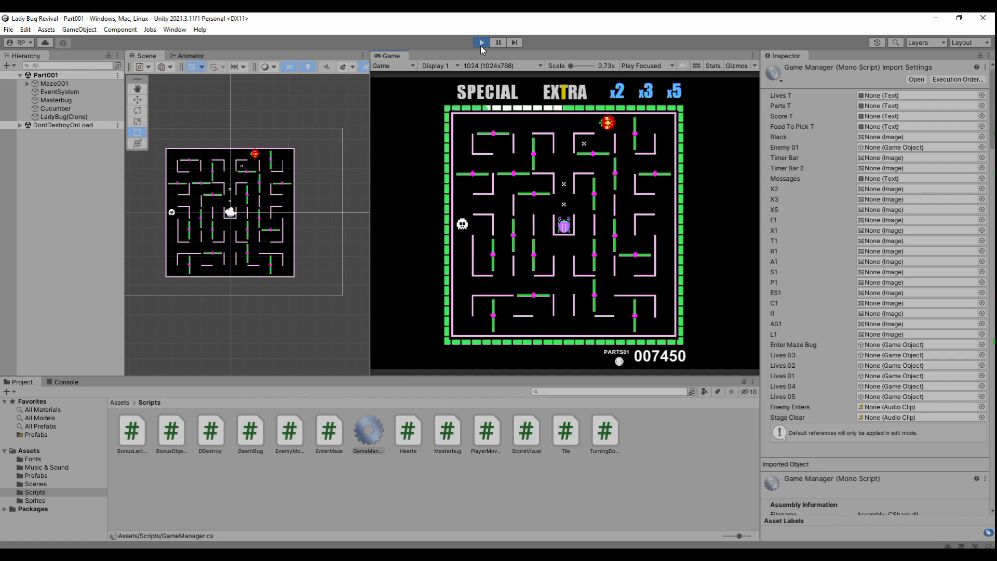
pyautogui.press('Down')
pyautogui.press('Left')
pyautogui.press('Down')
pyautogui.press('Right')
pyautogui.press('Down')
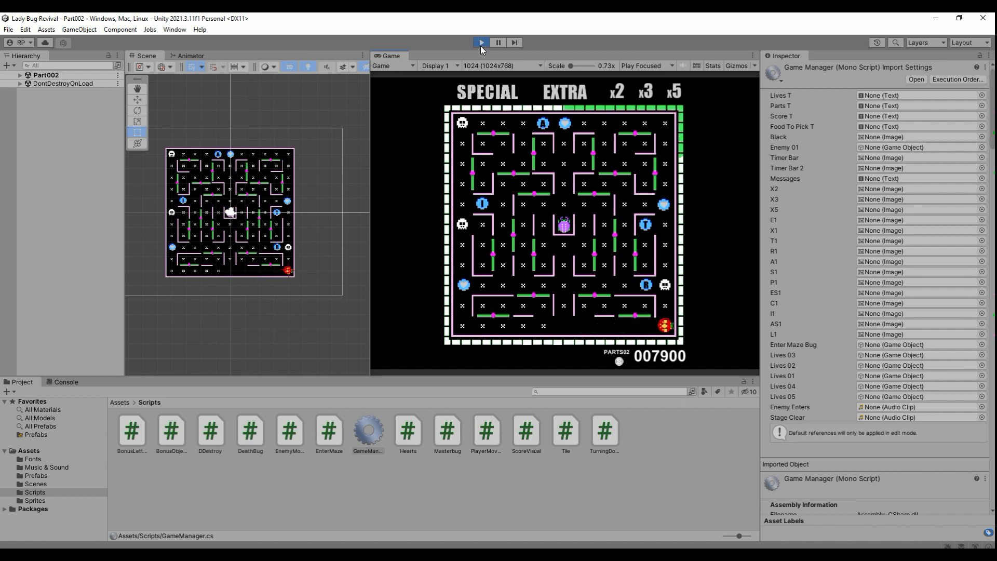
# Play the Part002 maze until GAME OVER at 008100, then stop play mode
pyautogui.press('Left')
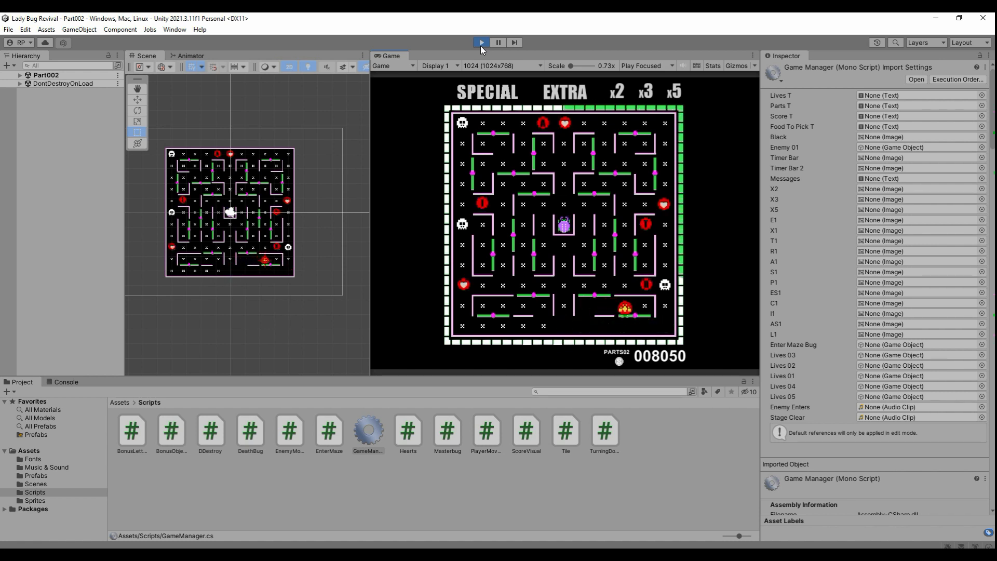
pyautogui.press('Right')
pyautogui.press('Up')
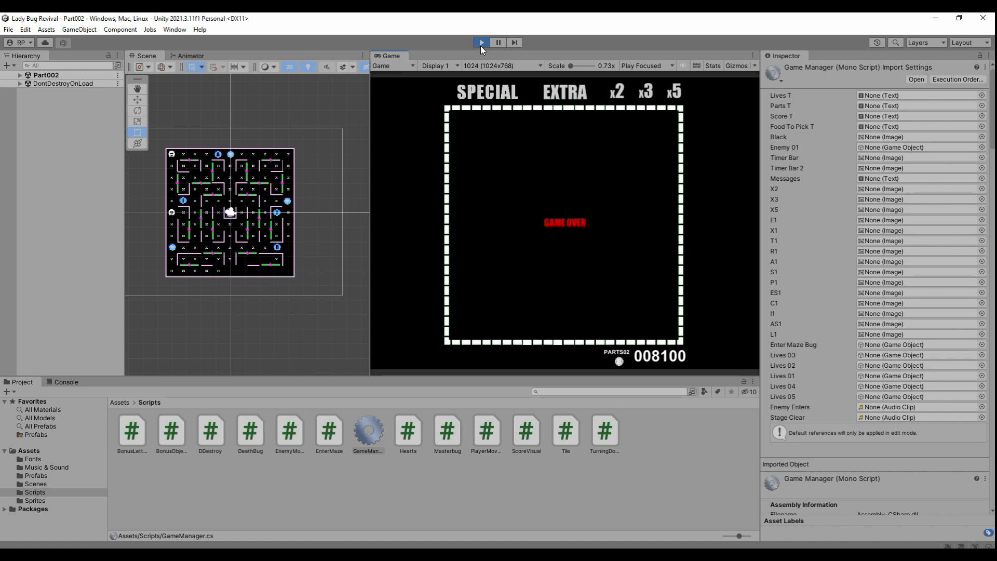
pyautogui.click(481, 45)
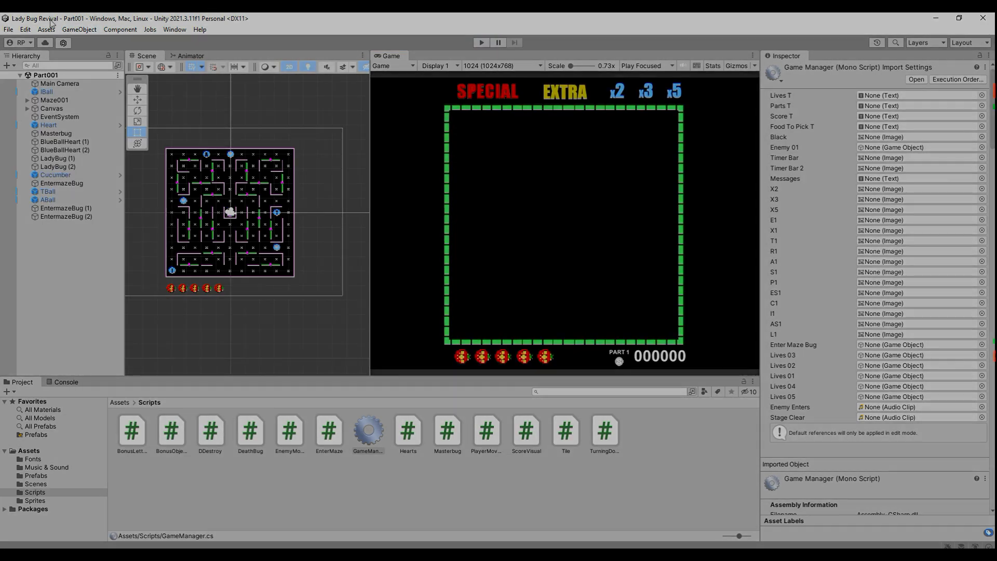